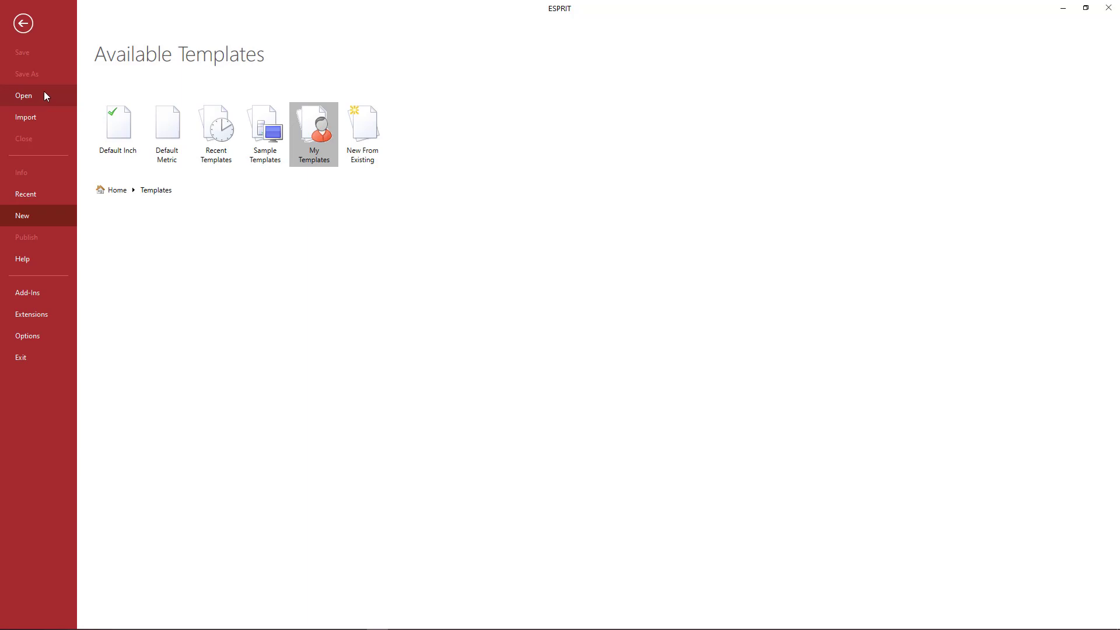
Import the part file 2SpB.x_t from Data > CAD Files > Turning Solids
click(34, 119)
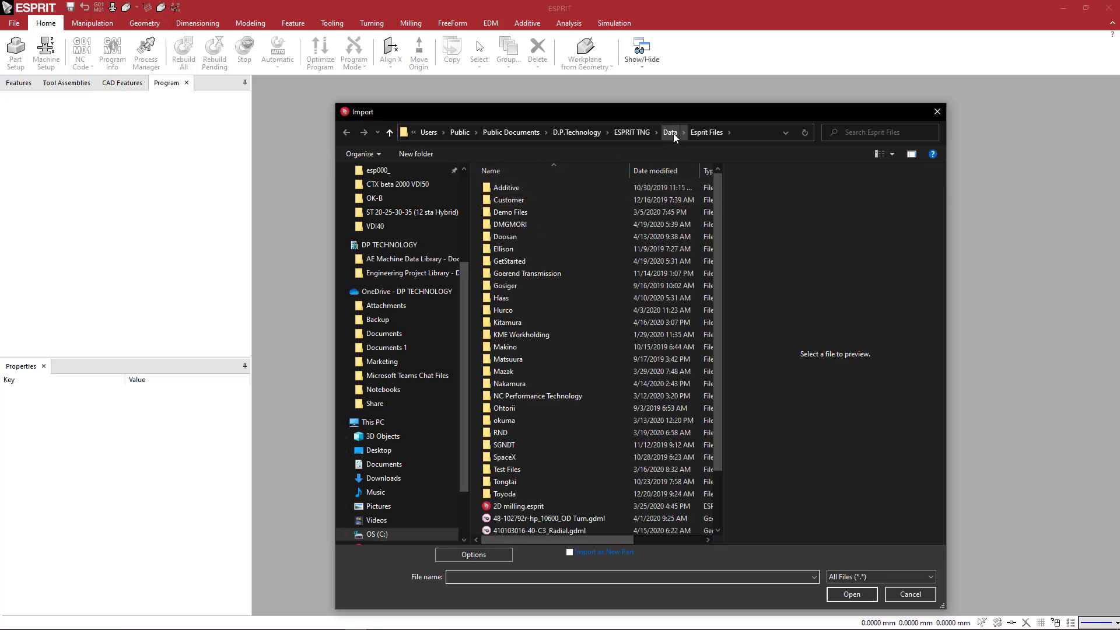
click(670, 133)
double_click(522, 218)
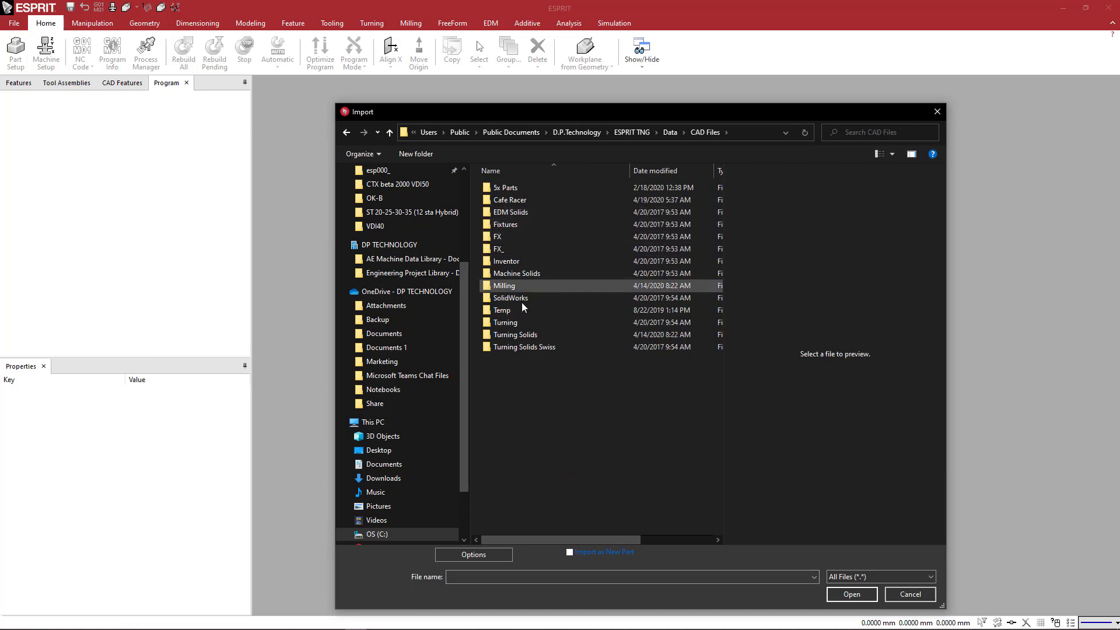
double_click(516, 334)
double_click(513, 188)
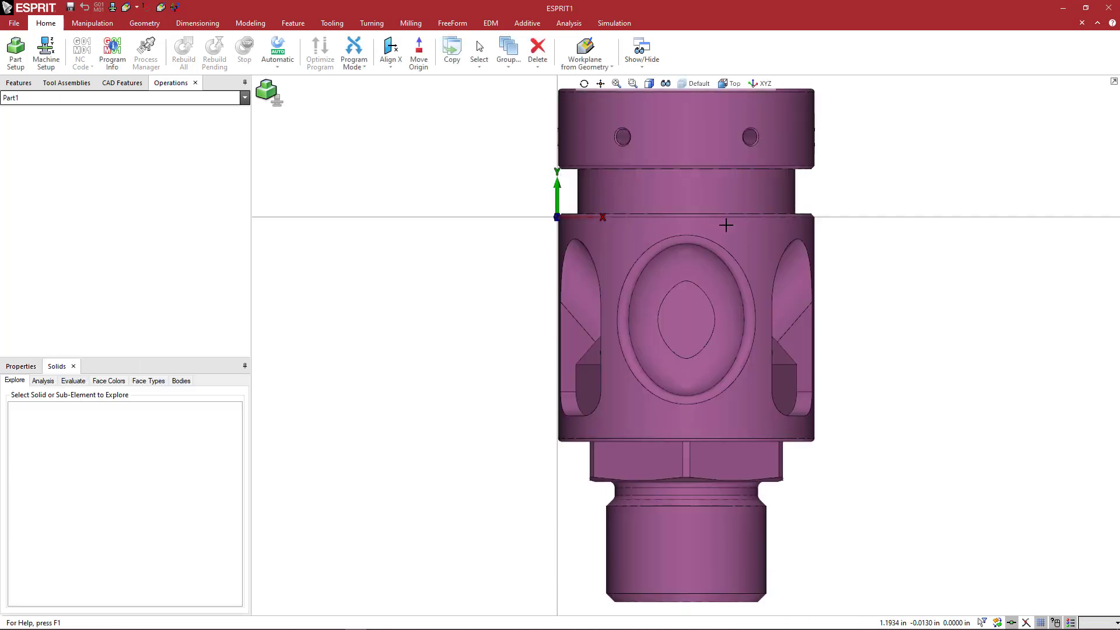
Orbit the imported part into a tilted oblique 3D view
scroll(858, 313, down, 2)
middle_drag(858, 312, 691, 321)
scroll(732, 339, up, 1)
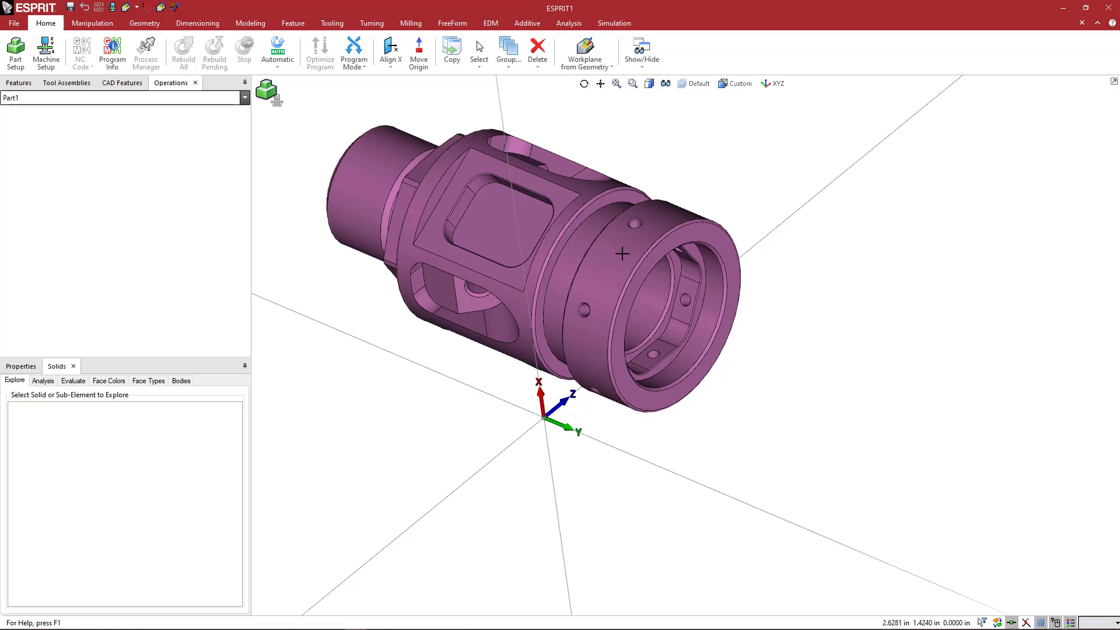
Select the whole part to list its body details: 143 faces, 2 × 4 × 2 bounding box
key(Escape)
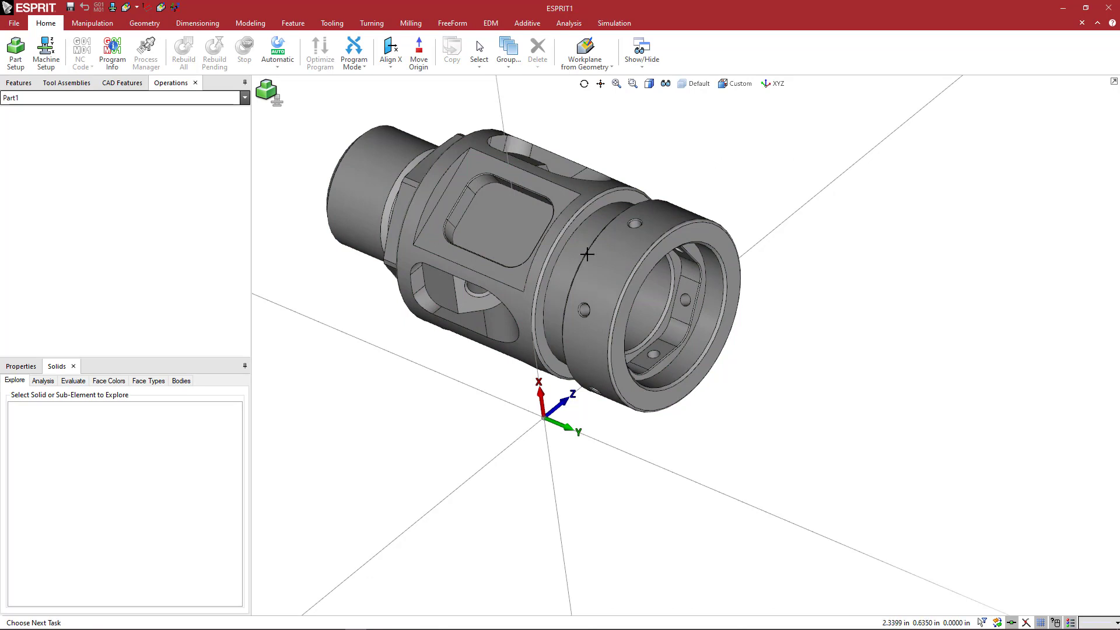
right_click(745, 177)
click(762, 219)
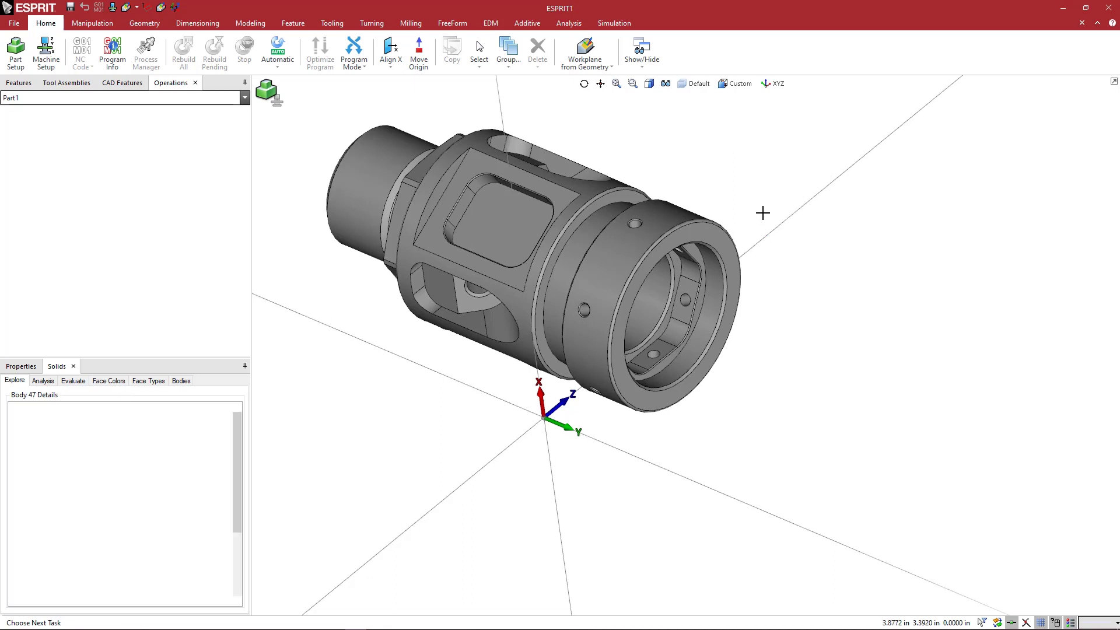
key(Escape)
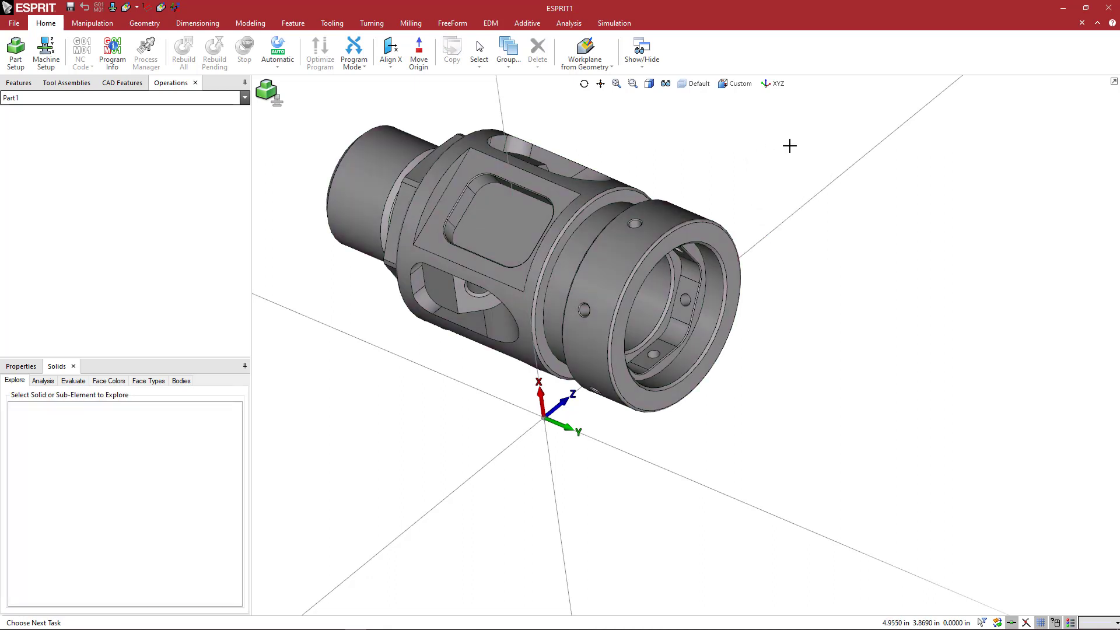
key(ctrl+a)
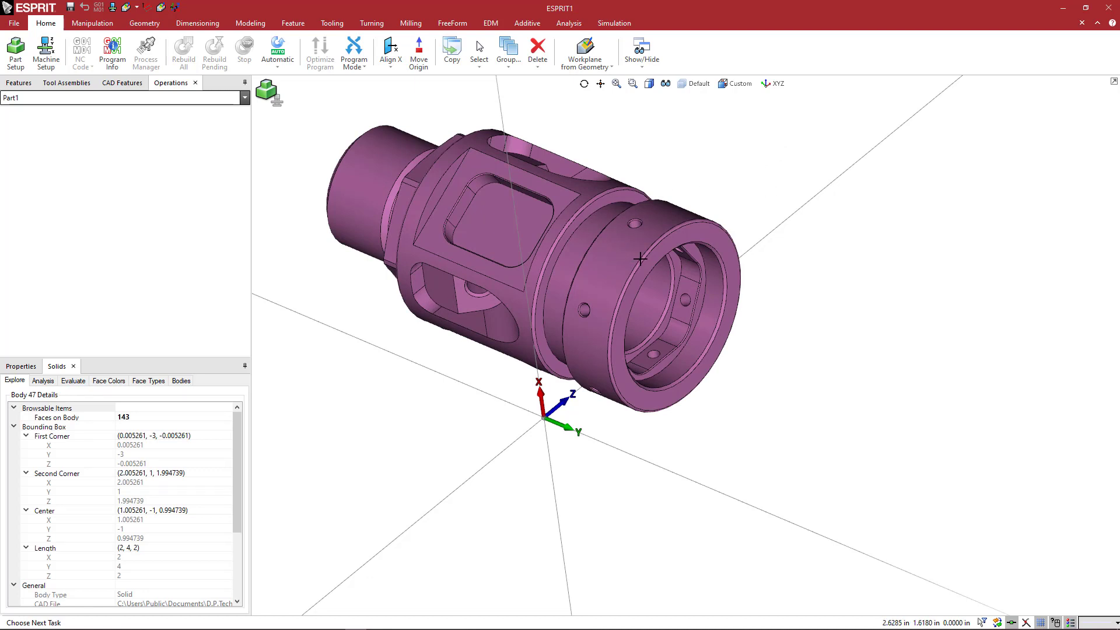
middle_drag(646, 257, 644, 302)
scroll(680, 276, down, 2)
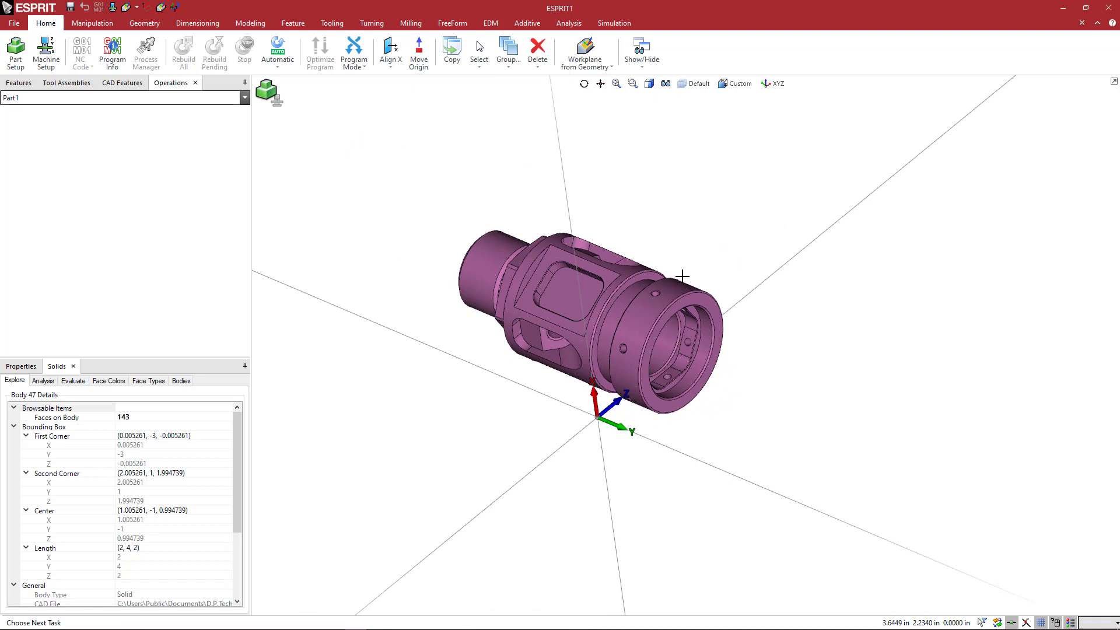
scroll(680, 275, up, 3)
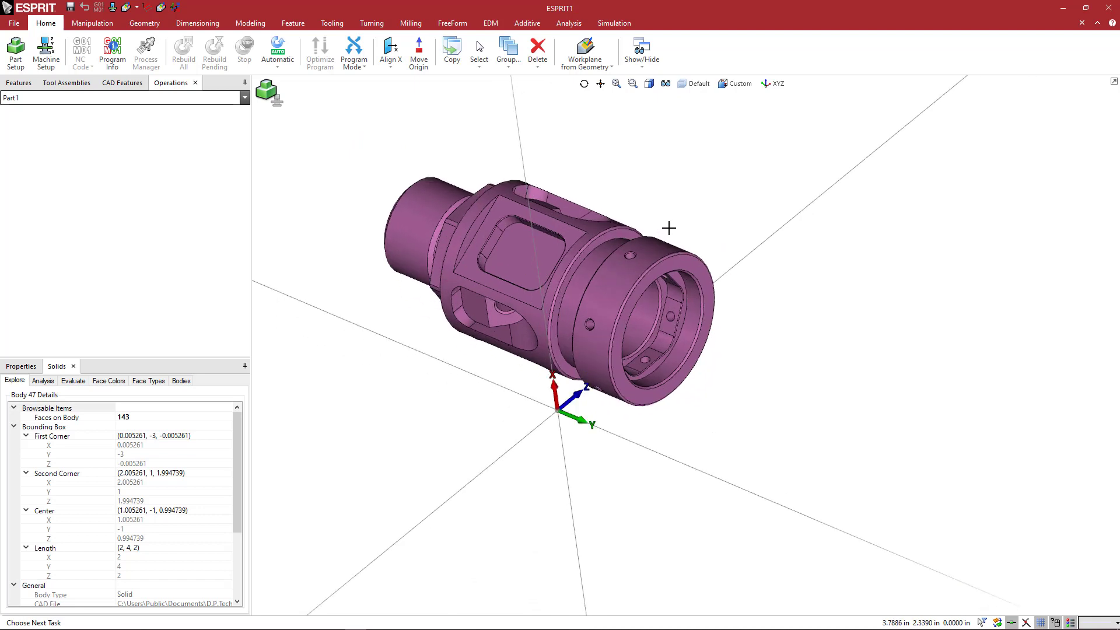
right_click(739, 198)
click(763, 208)
click(612, 275)
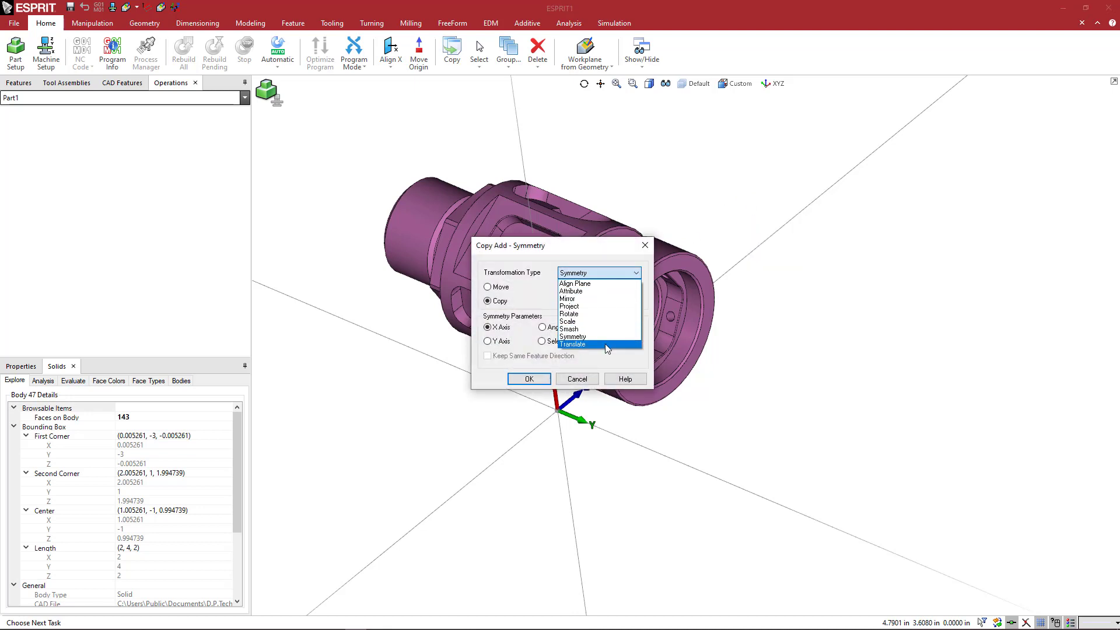
click(604, 315)
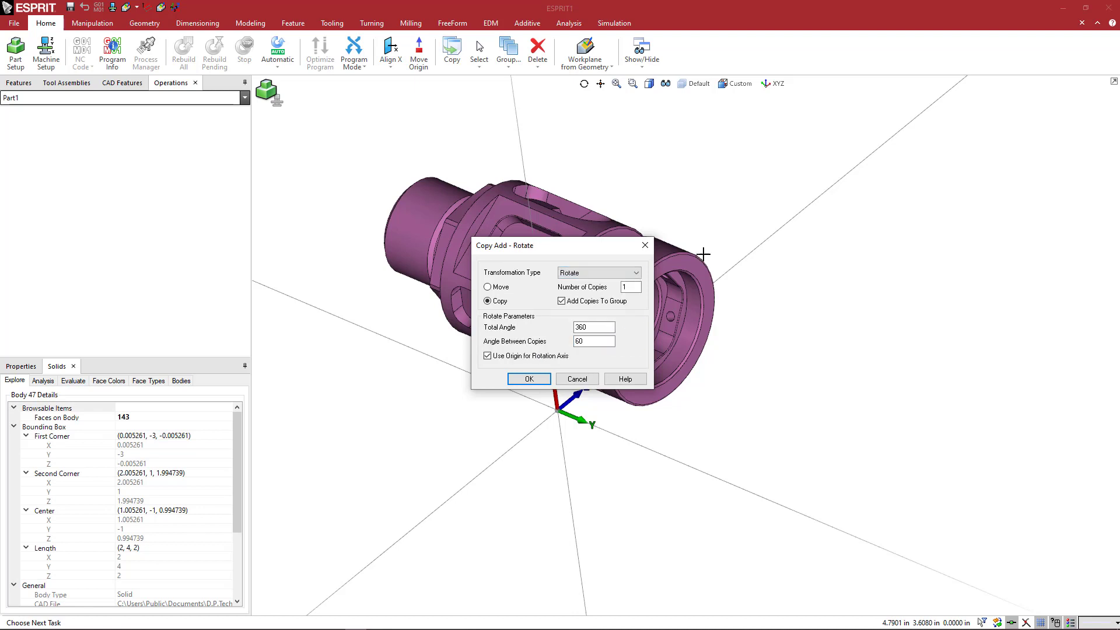
key(Escape)
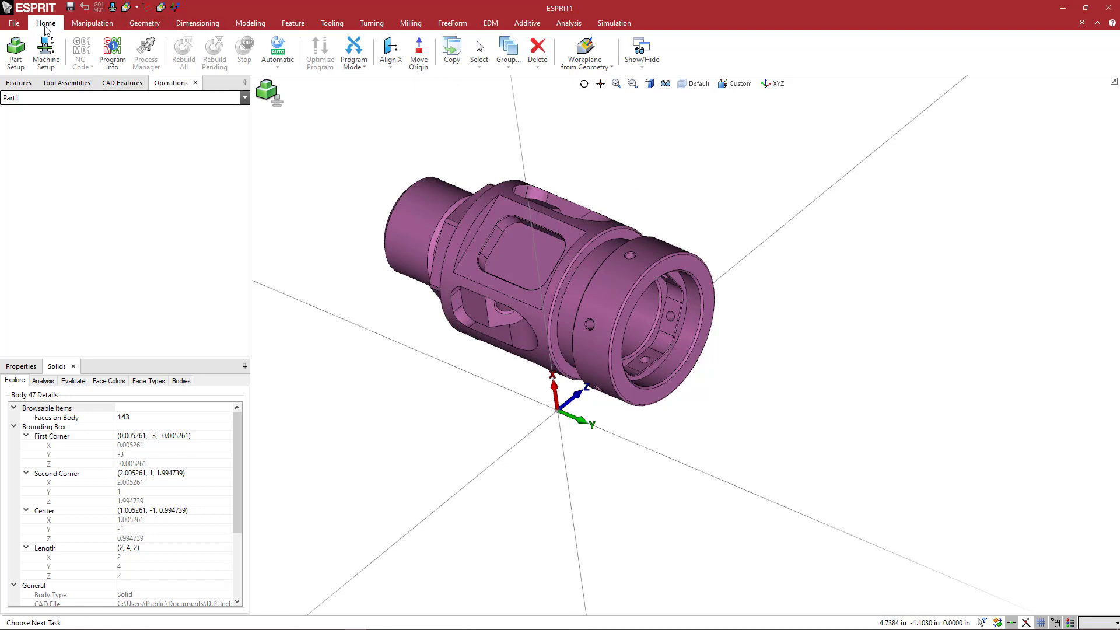
Pick the flat front ring face, planar Face 598 spanning 1.95 × 0 × 1.95
scroll(48, 28, down, 1)
scroll(52, 27, up, 1)
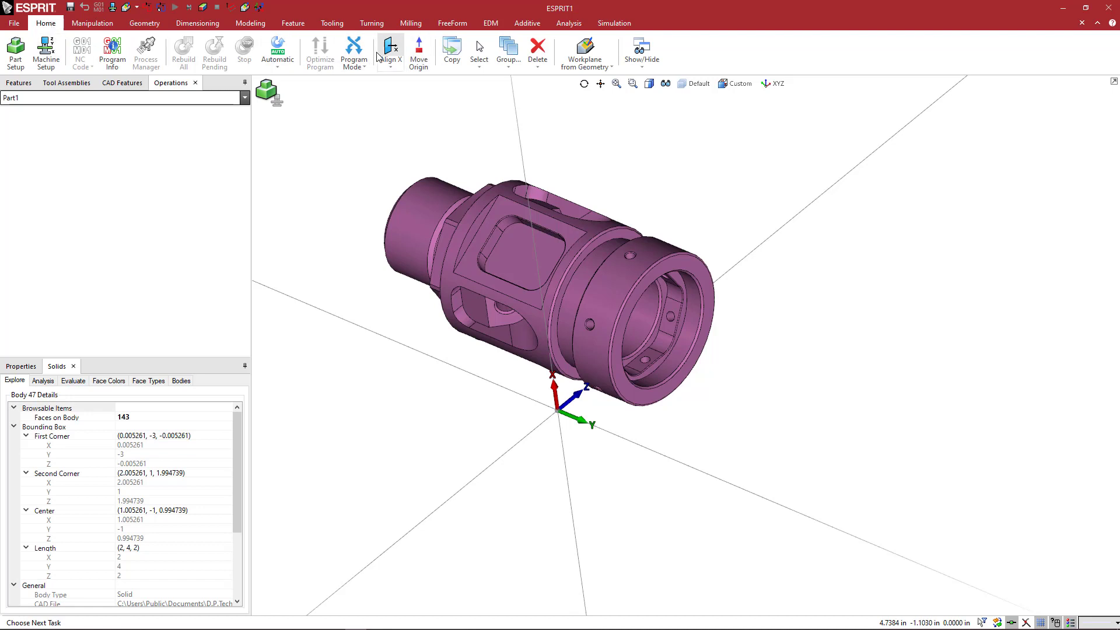
click(392, 68)
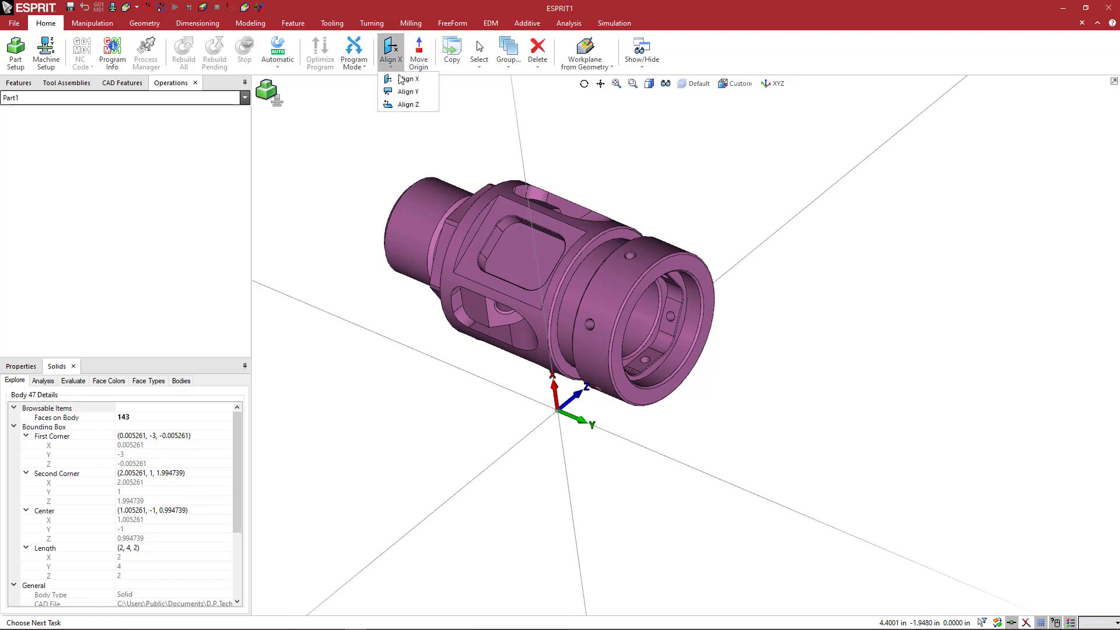
click(493, 129)
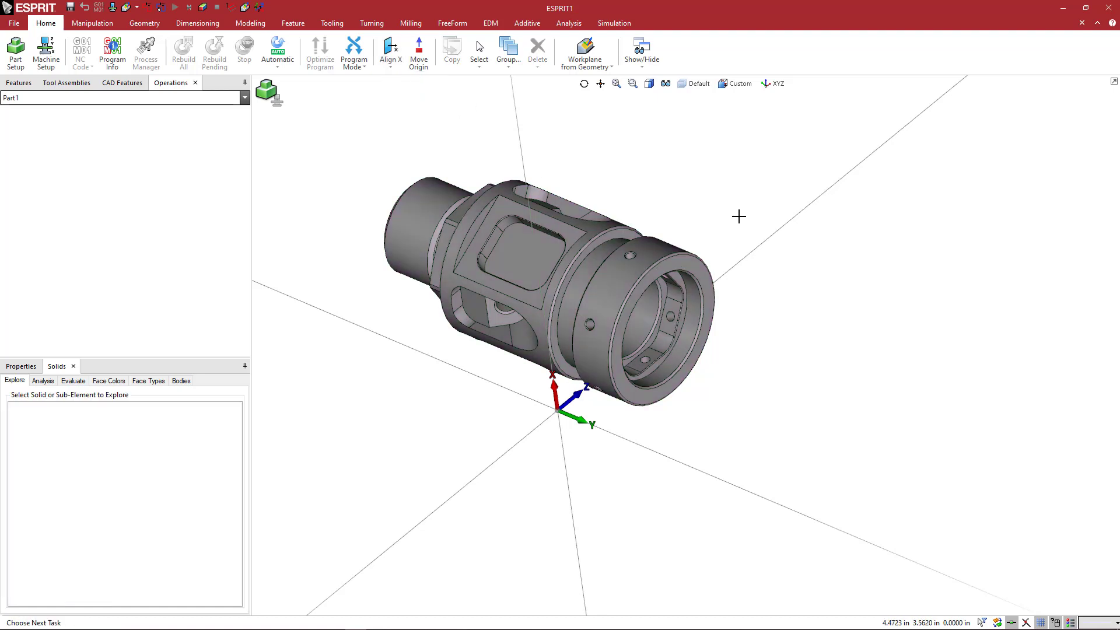
click(707, 276)
click(708, 218)
scroll(685, 258, up, 3)
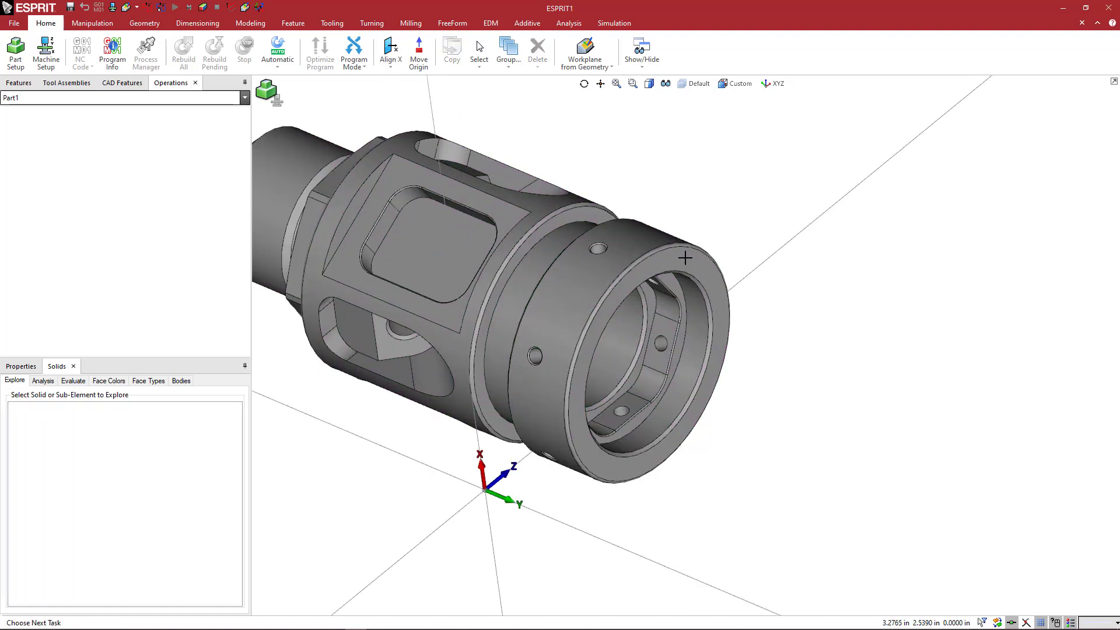
click(691, 258)
scroll(700, 261, down, 3)
middle_drag(710, 265, 720, 328)
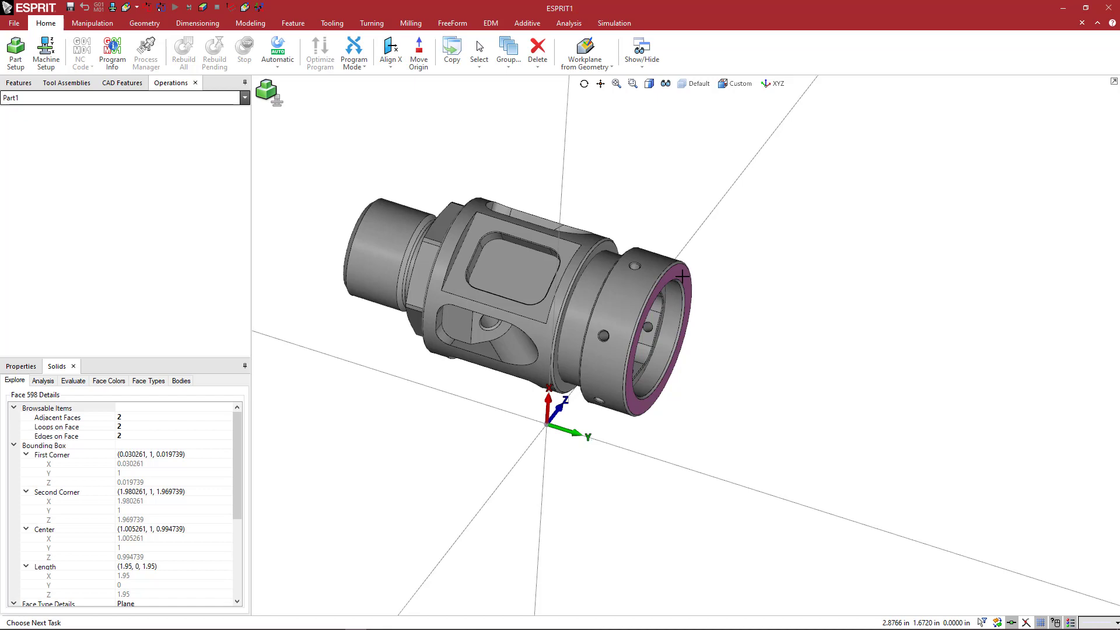
scroll(684, 276, up, 5)
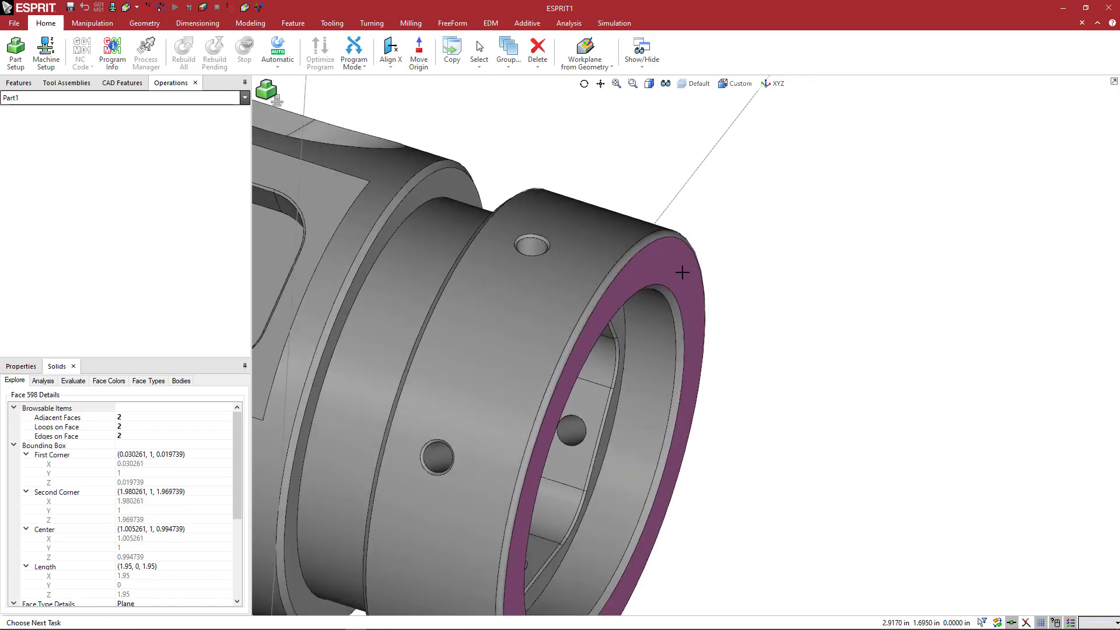
scroll(683, 272, down, 3)
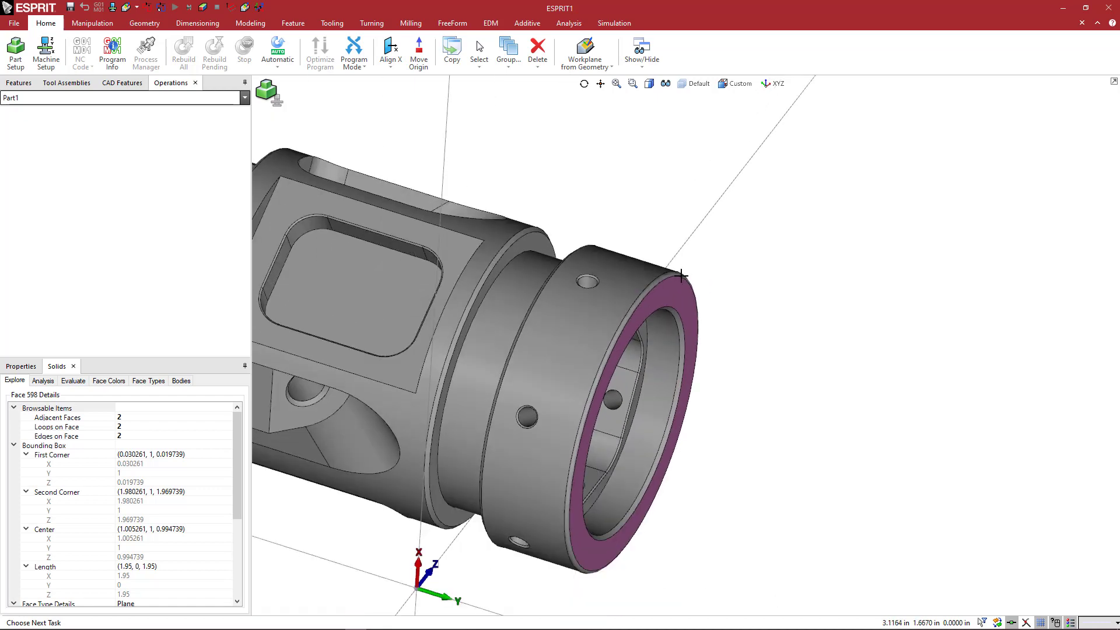
click(390, 64)
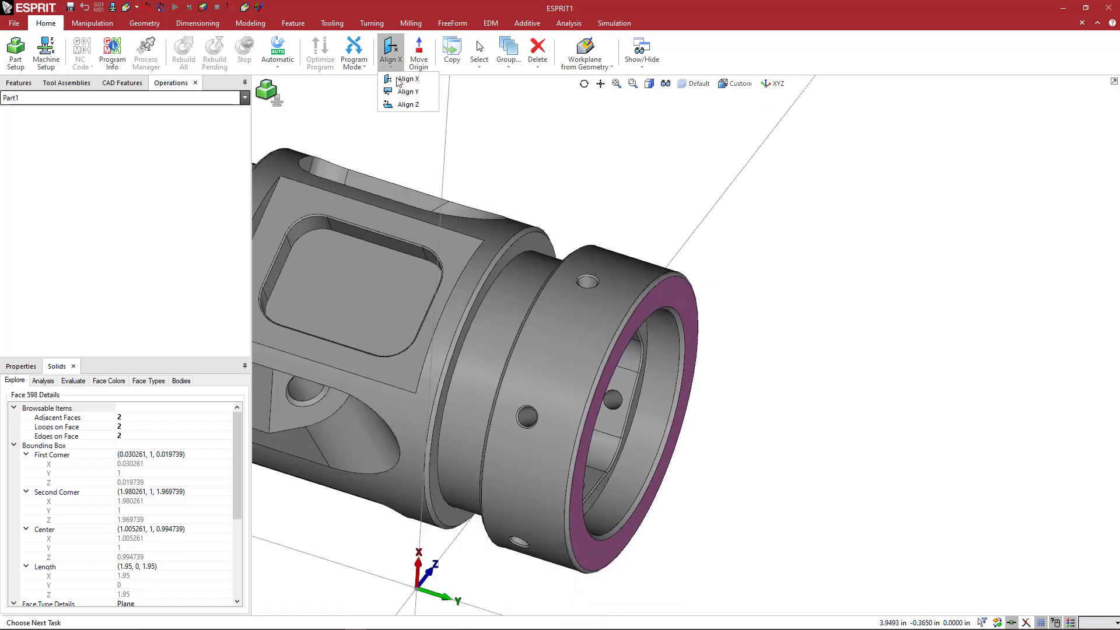
click(409, 106)
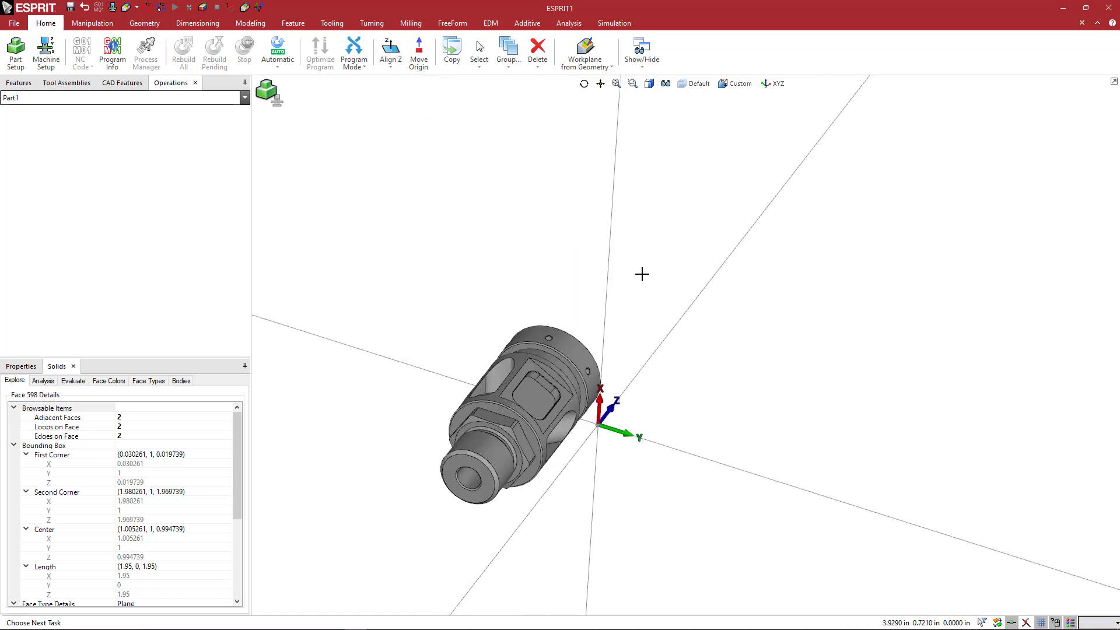
middle_drag(642, 270, 591, 243)
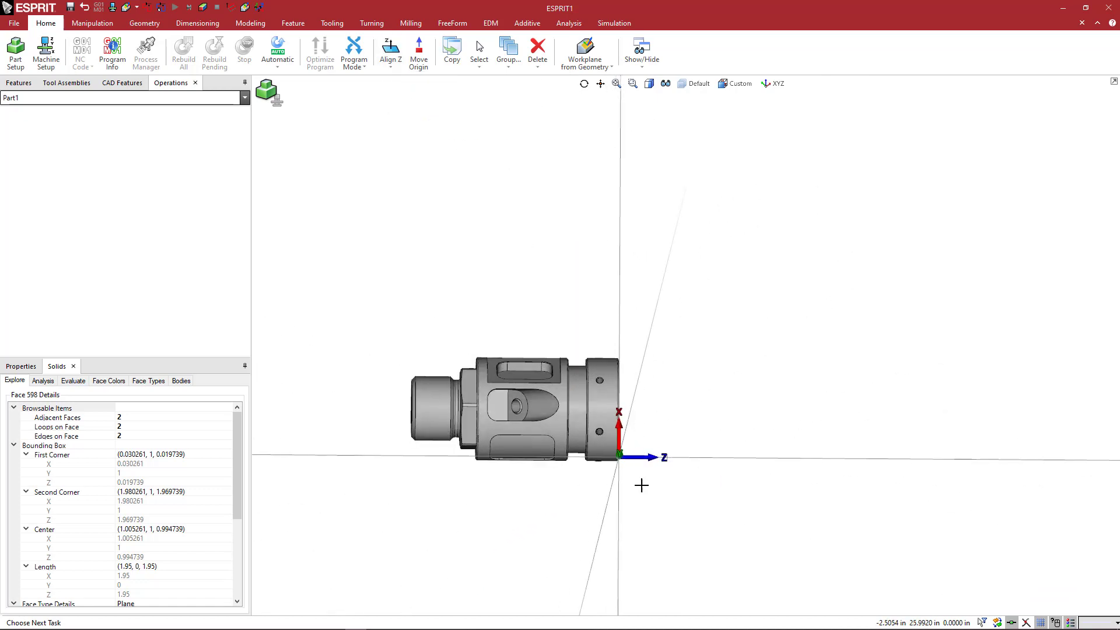
middle_drag(655, 419, 639, 397)
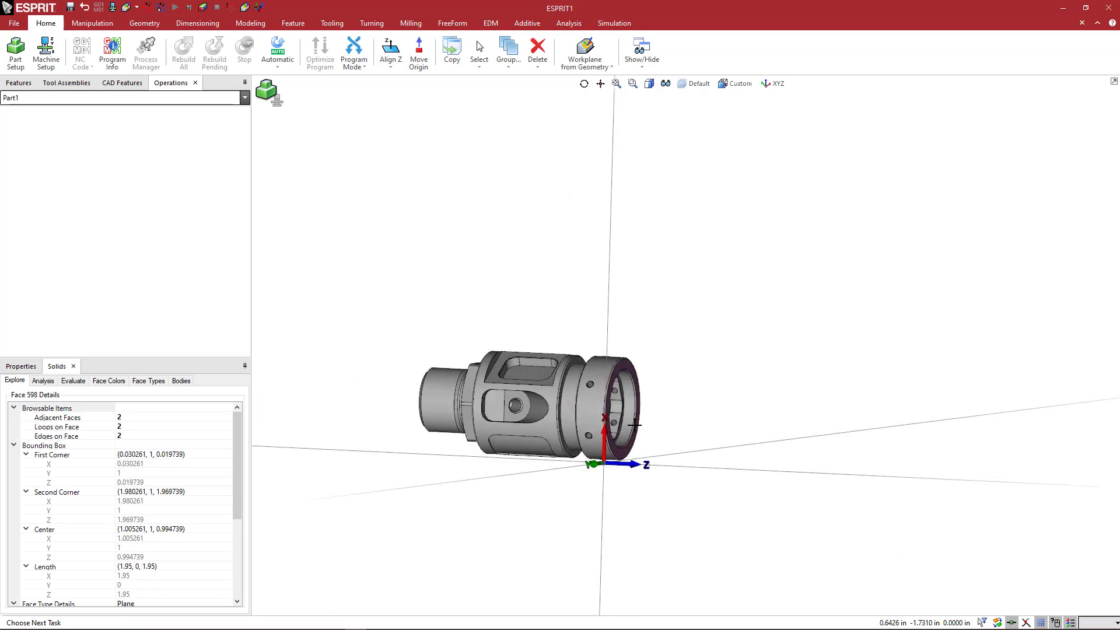
scroll(634, 325, up, 6)
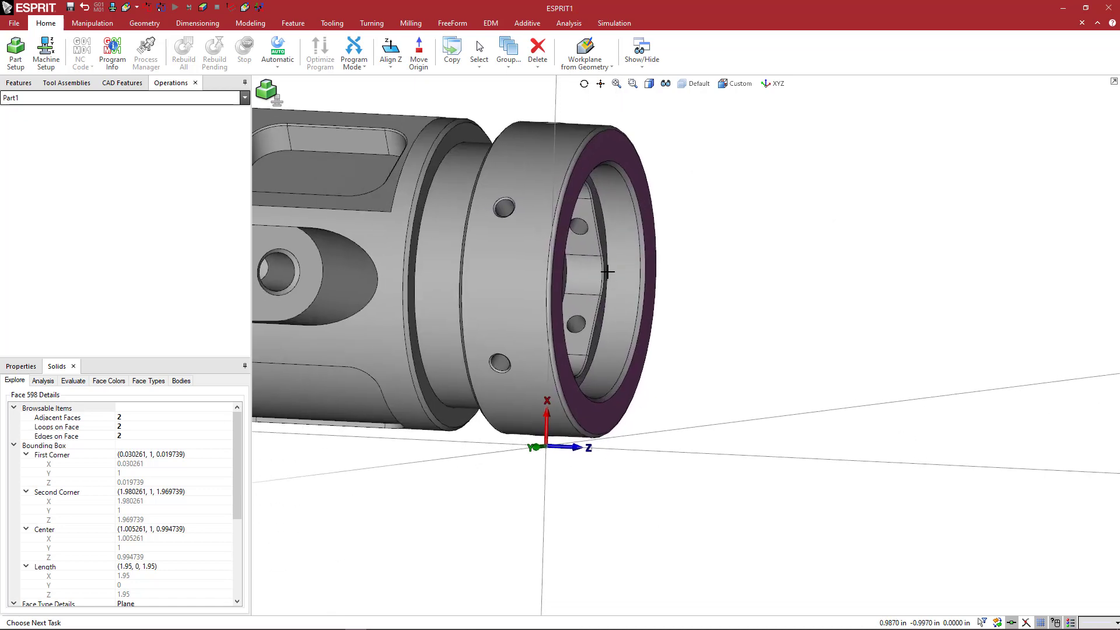
scroll(624, 178, down, 4)
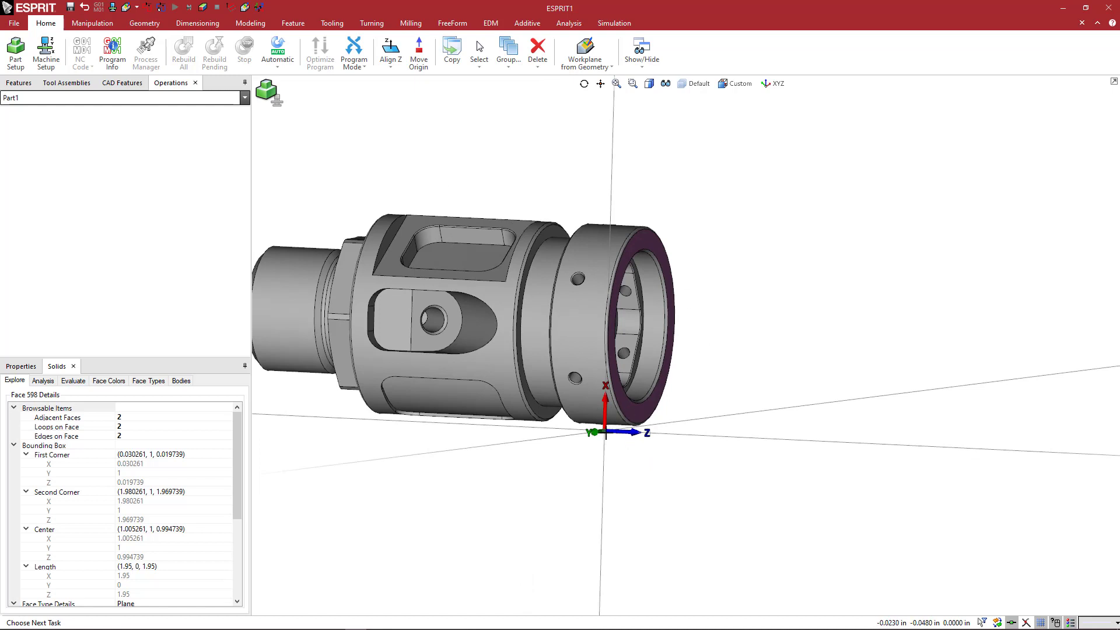
middle_drag(727, 333, 662, 302)
scroll(599, 302, down, 2)
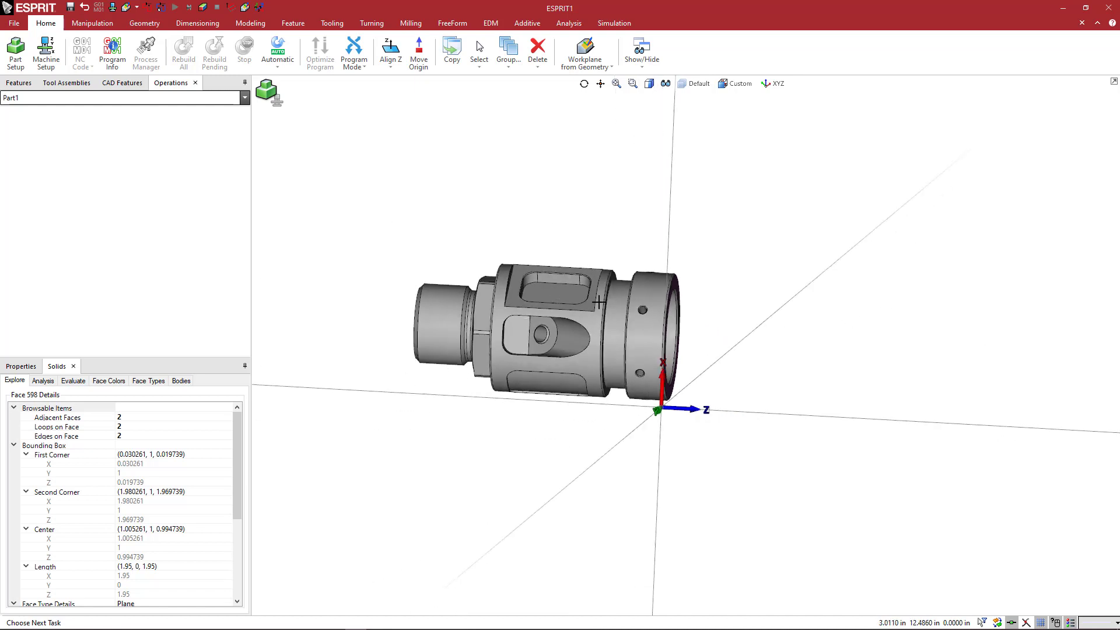
middle_drag(622, 305, 636, 335)
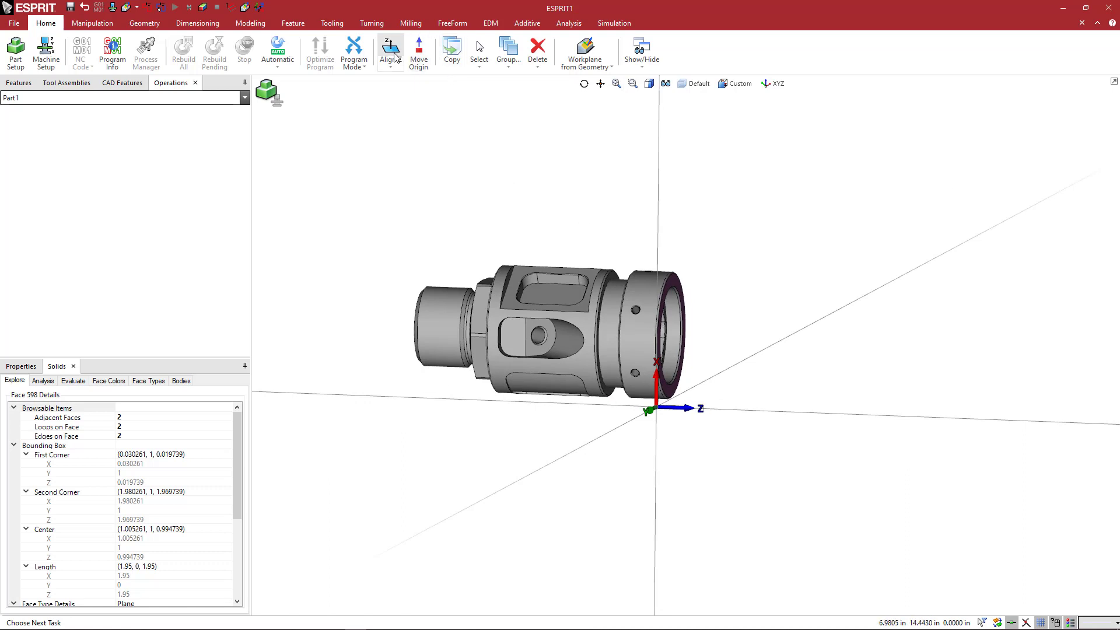
click(395, 54)
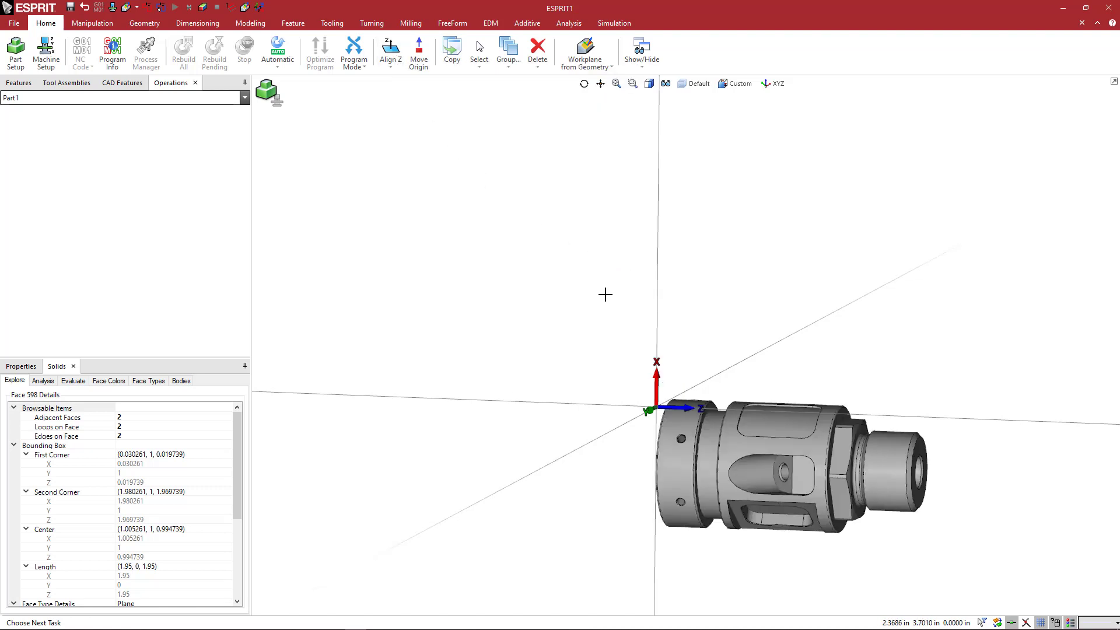
middle_drag(610, 305, 662, 377)
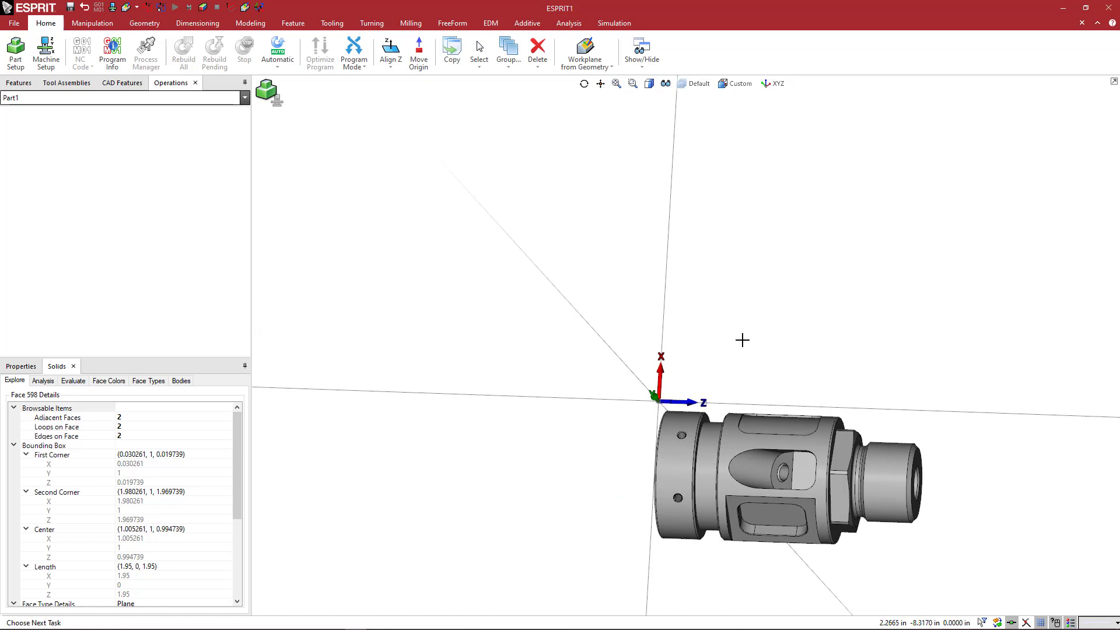
middle_drag(693, 305, 606, 241)
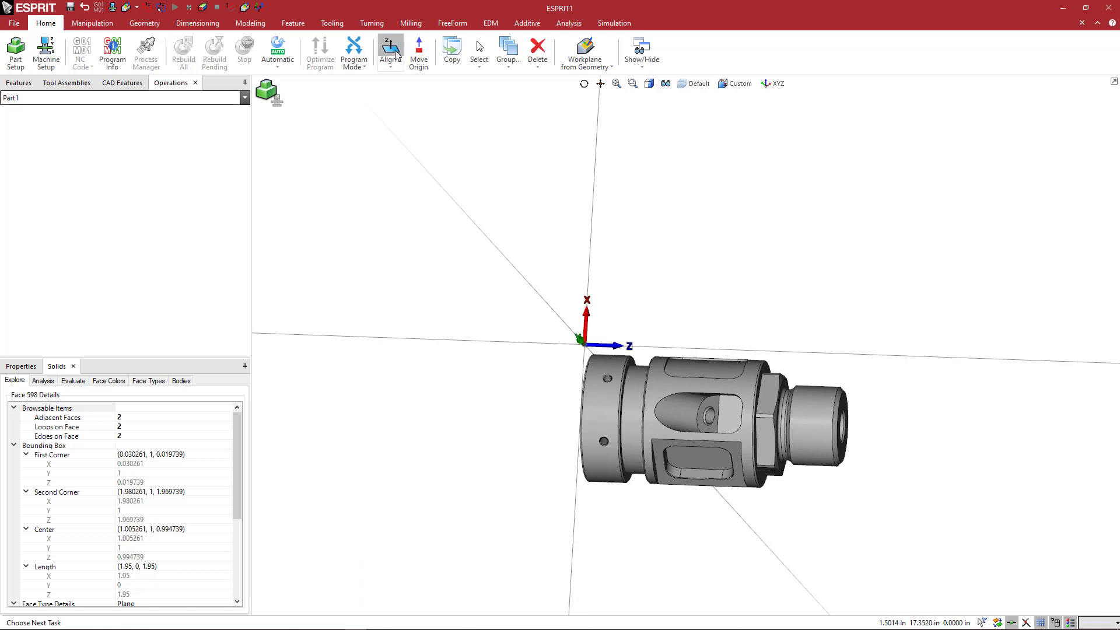
click(402, 59)
middle_drag(681, 309, 661, 311)
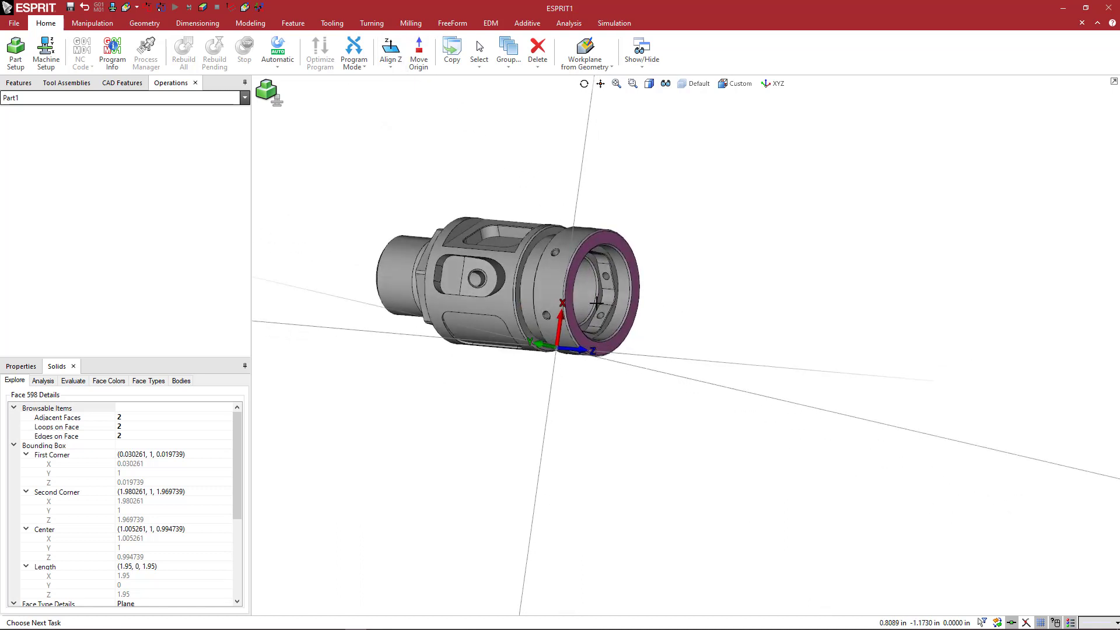
scroll(614, 333, up, 2)
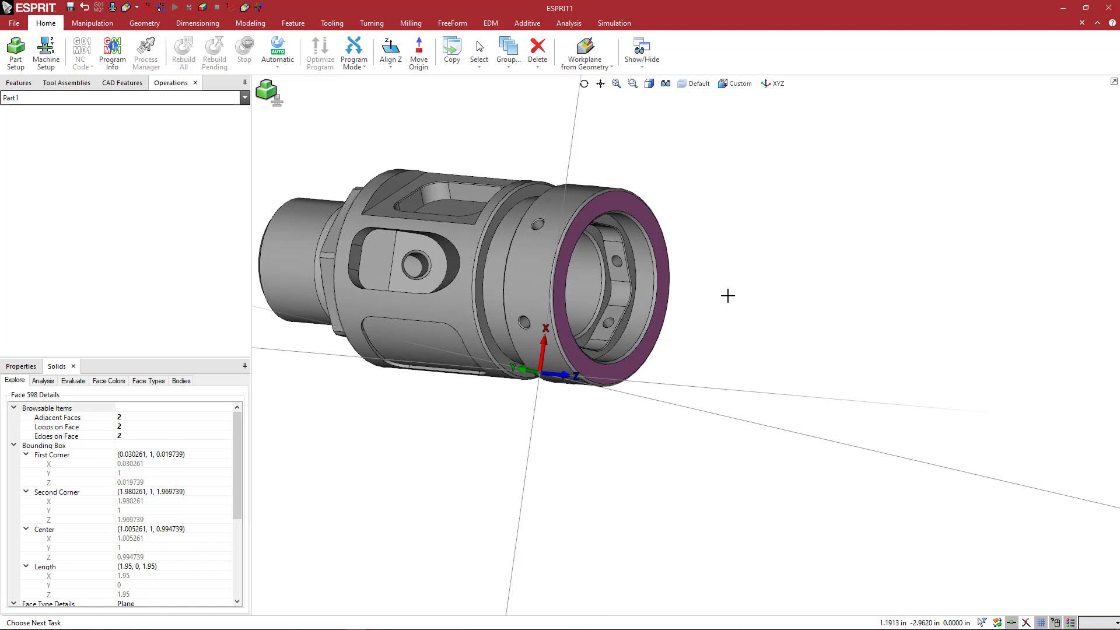
middle_drag(727, 295, 733, 330)
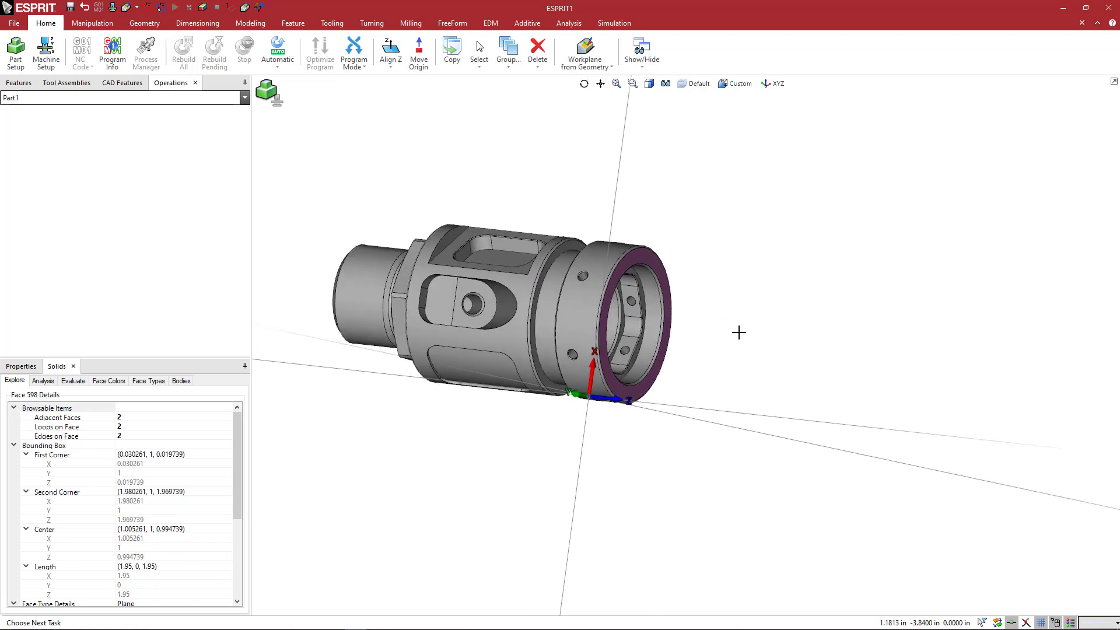
click(739, 331)
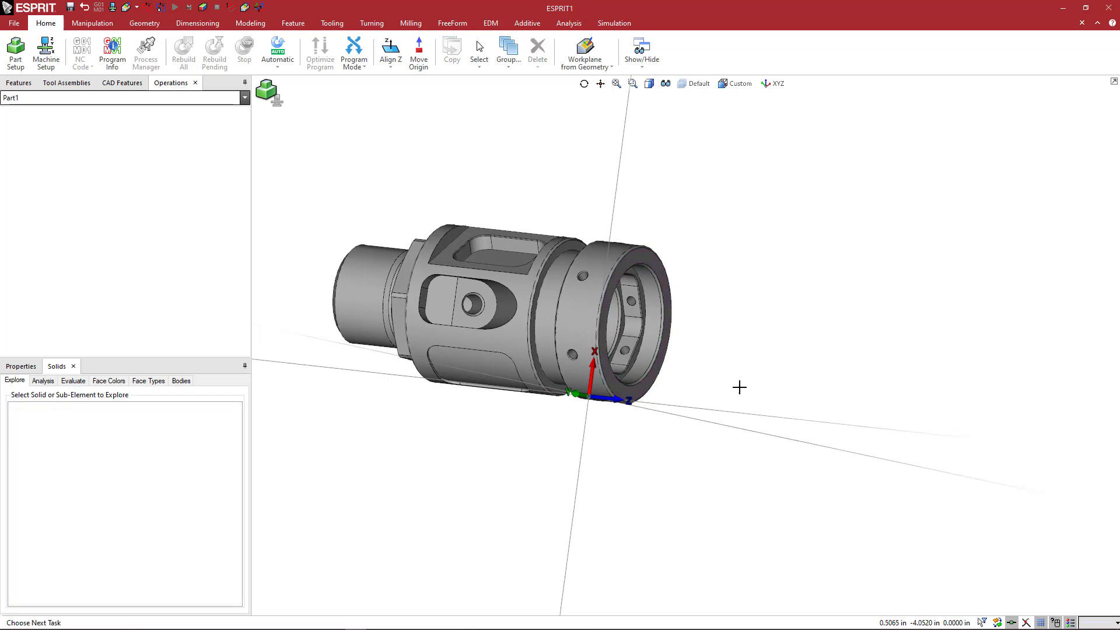
middle_drag(741, 388, 733, 426)
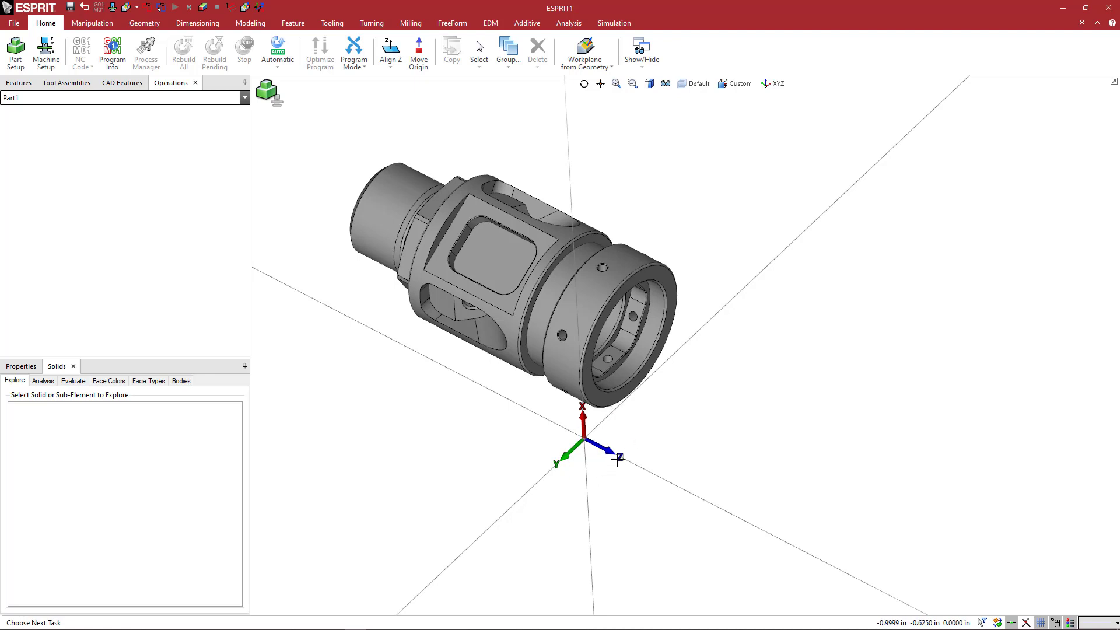
Select the inner bore cylinder, face 1918, with a 1.09375 × 1.09375 × 0.725 bounding box
scroll(631, 371, up, 3)
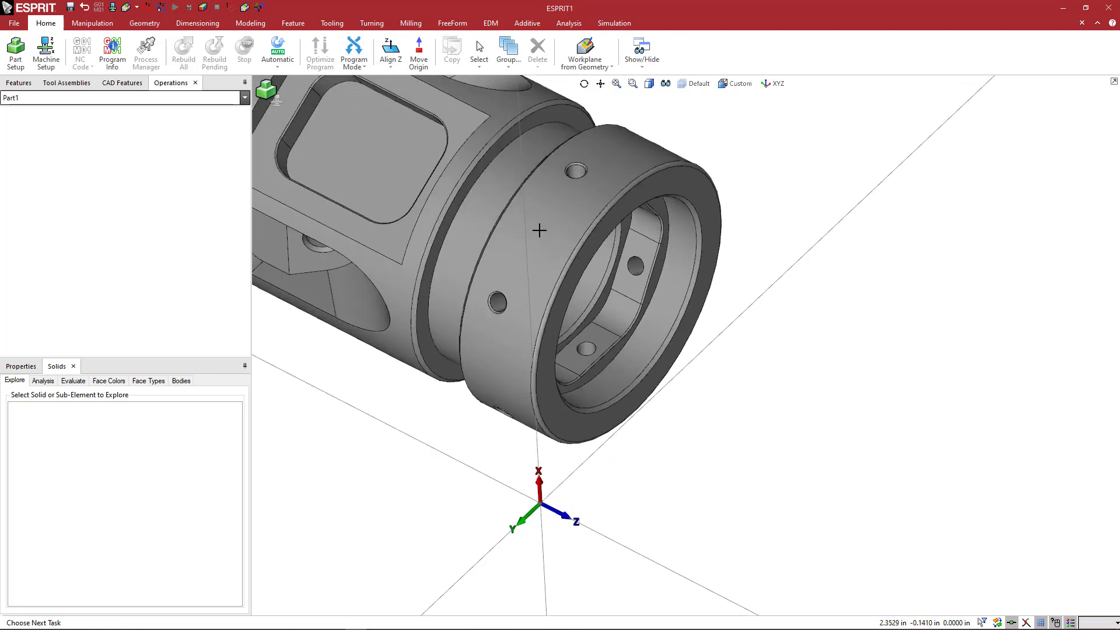
click(551, 236)
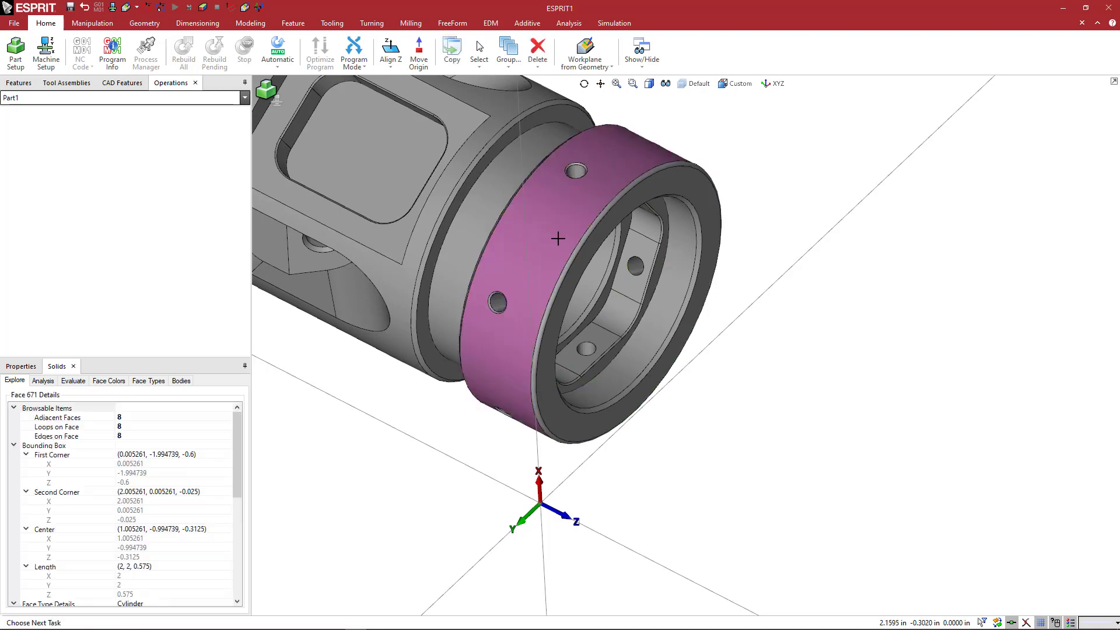
middle_drag(554, 235, 490, 231)
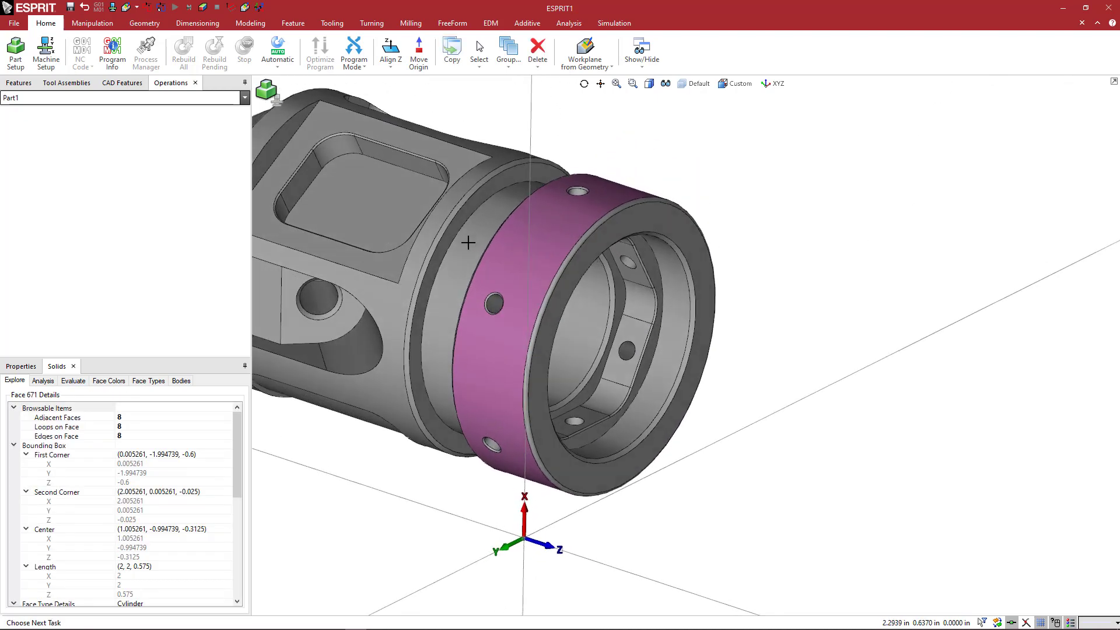
click(468, 243)
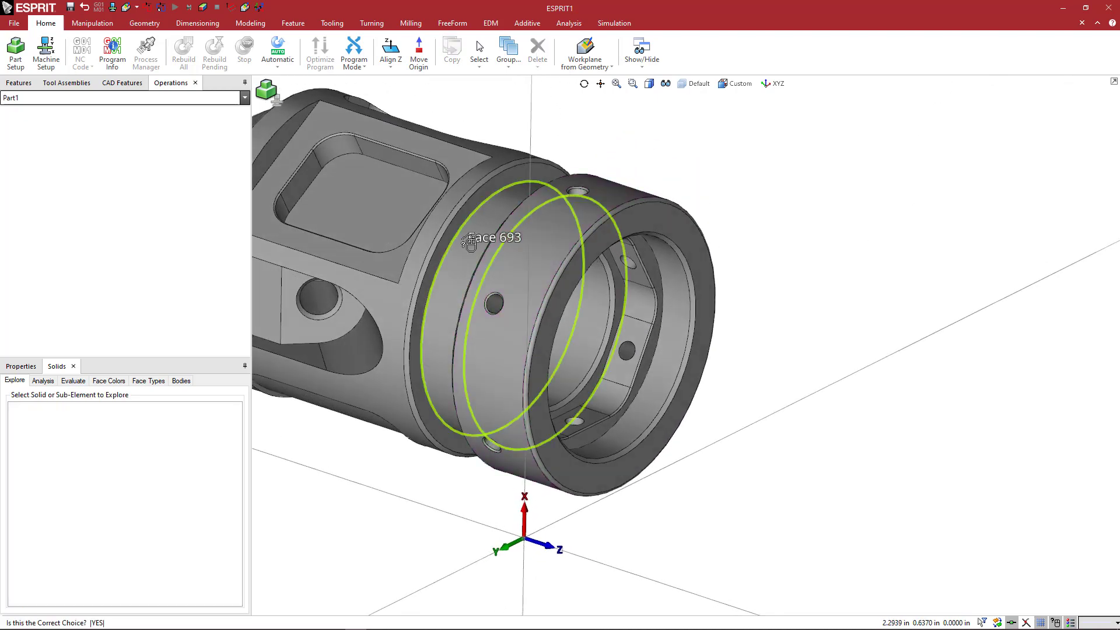
click(587, 330)
scroll(613, 330, down, 3)
middle_drag(620, 335, 610, 358)
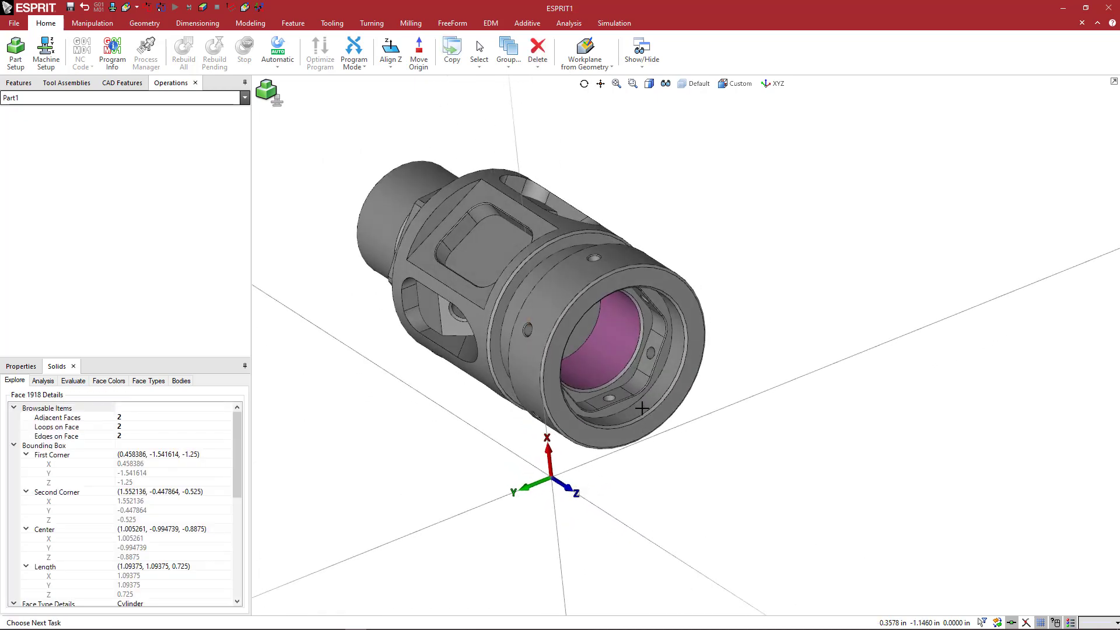
middle_drag(642, 409, 611, 341)
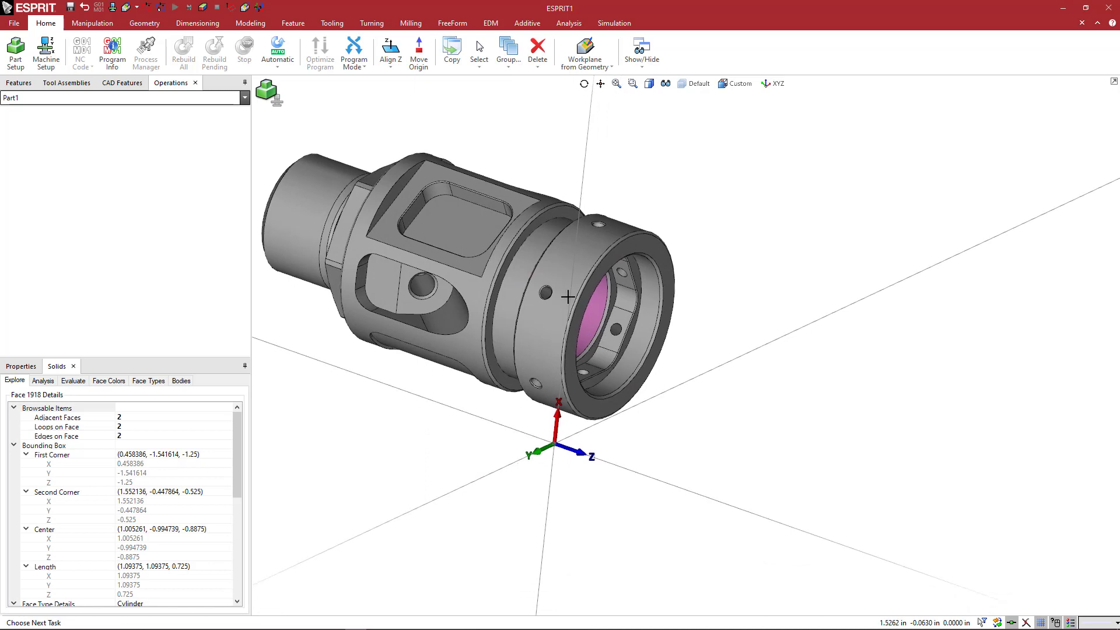
Align Z to the bore face so the turning axis runs along Z, then deselect it
click(391, 50)
middle_drag(674, 261, 778, 261)
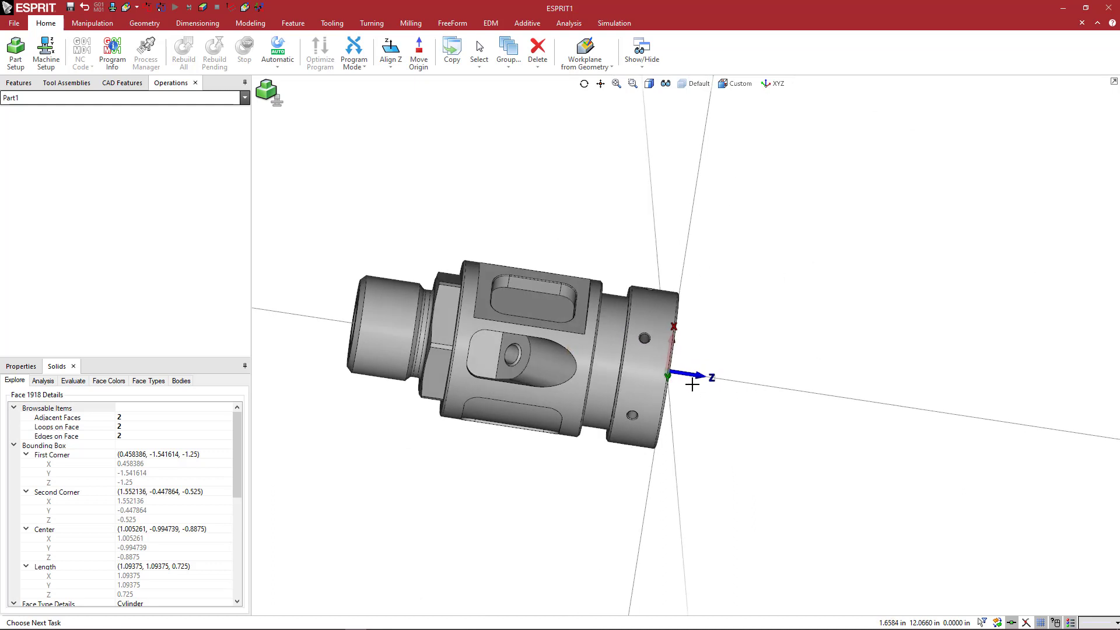
middle_drag(744, 344, 725, 345)
click(718, 257)
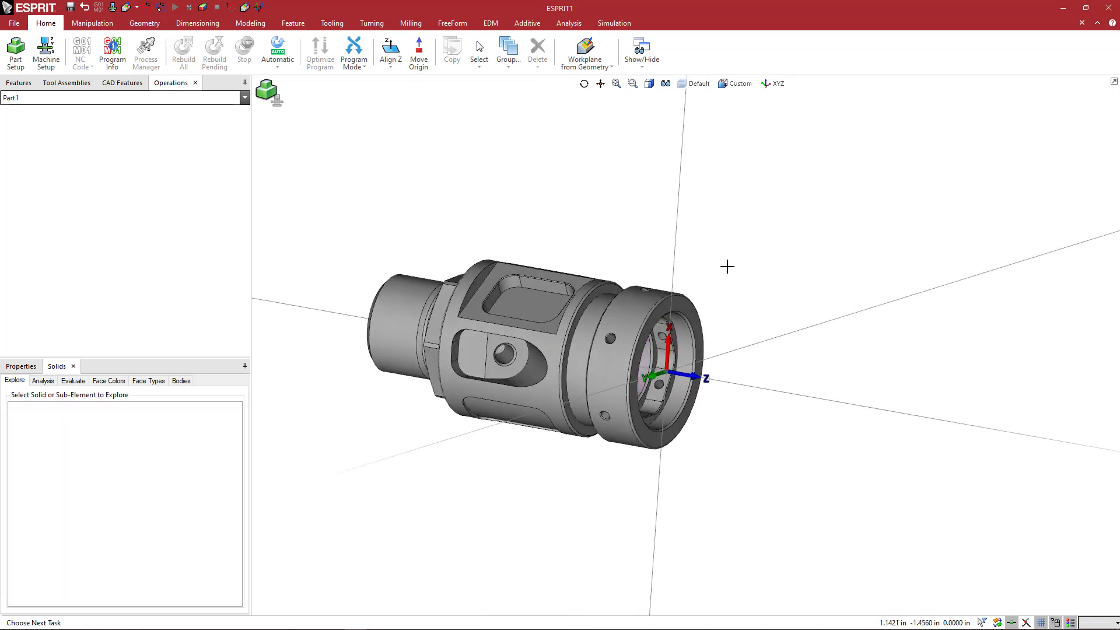
middle_drag(724, 263, 721, 266)
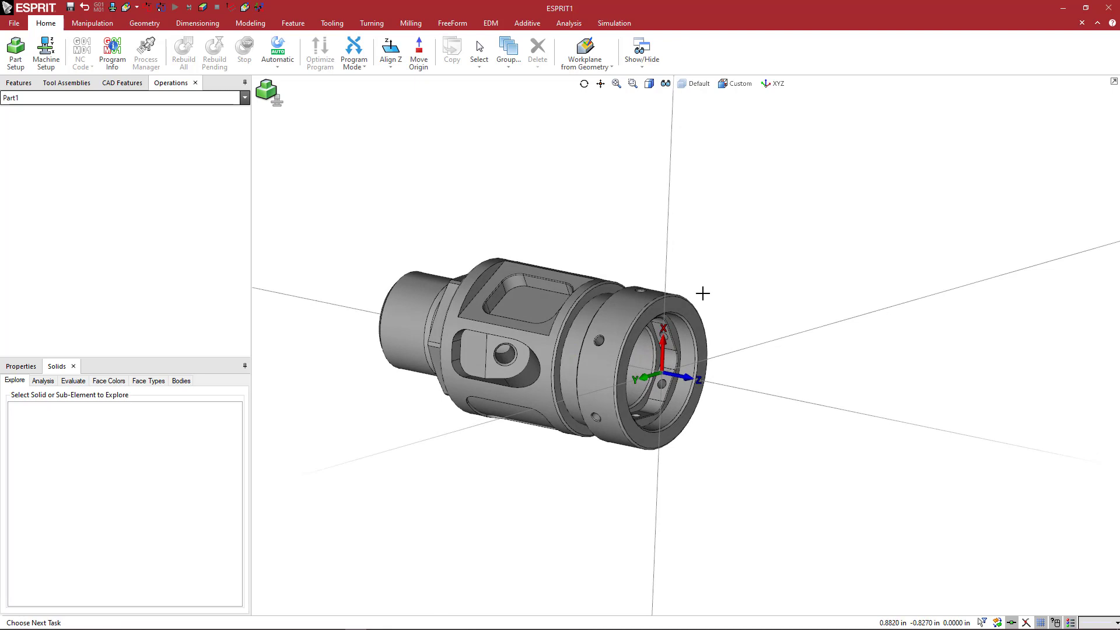
scroll(685, 381, up, 2)
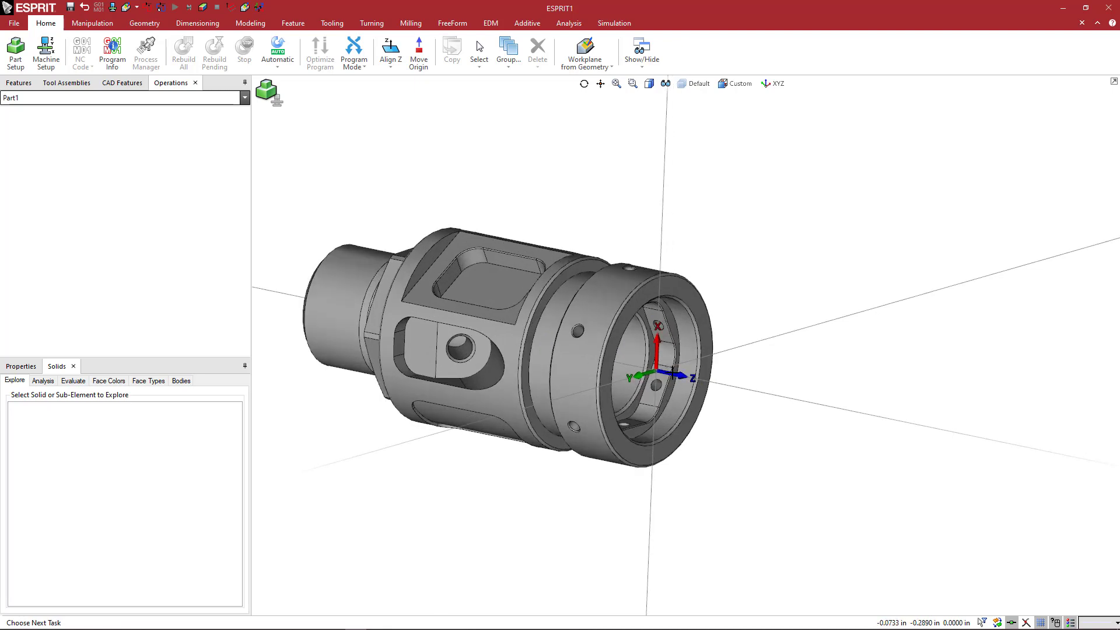